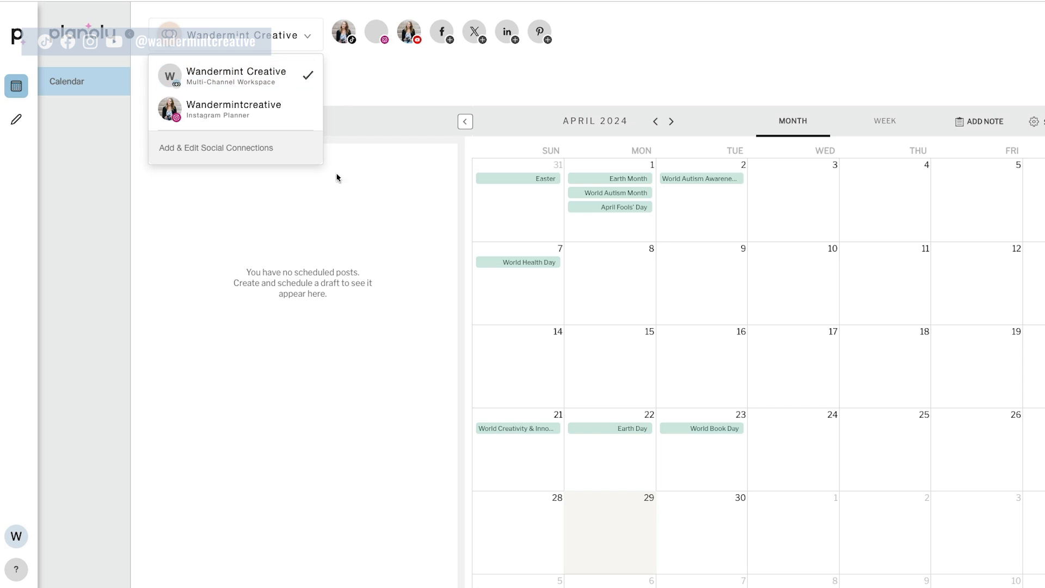
- Start a new post for the YouTube channel in the Wandermint Creative workspace
{"action": "left_click", "coordinate": [342, 204]}
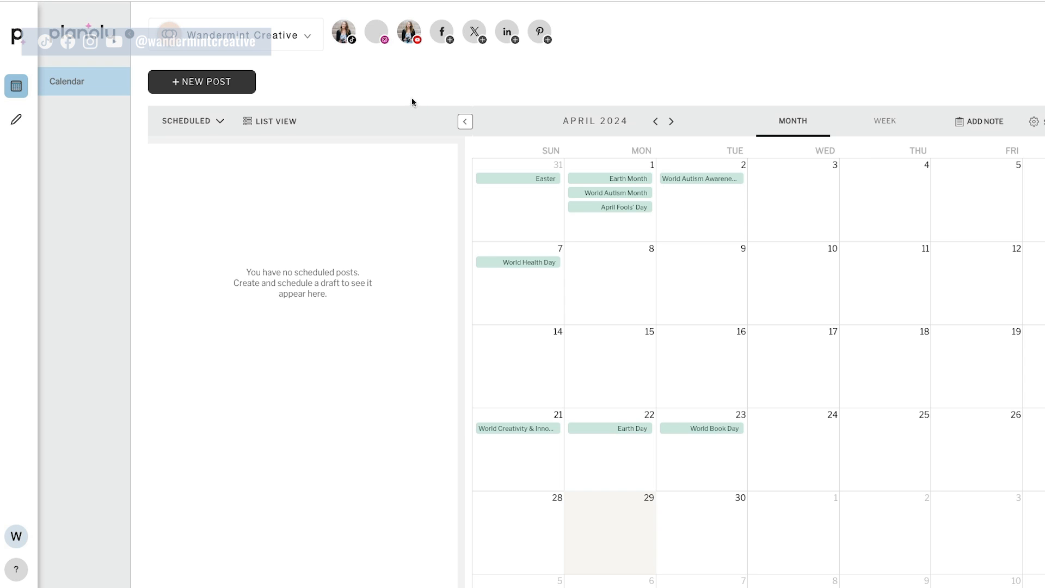
{"action": "left_click", "coordinate": [195, 83]}
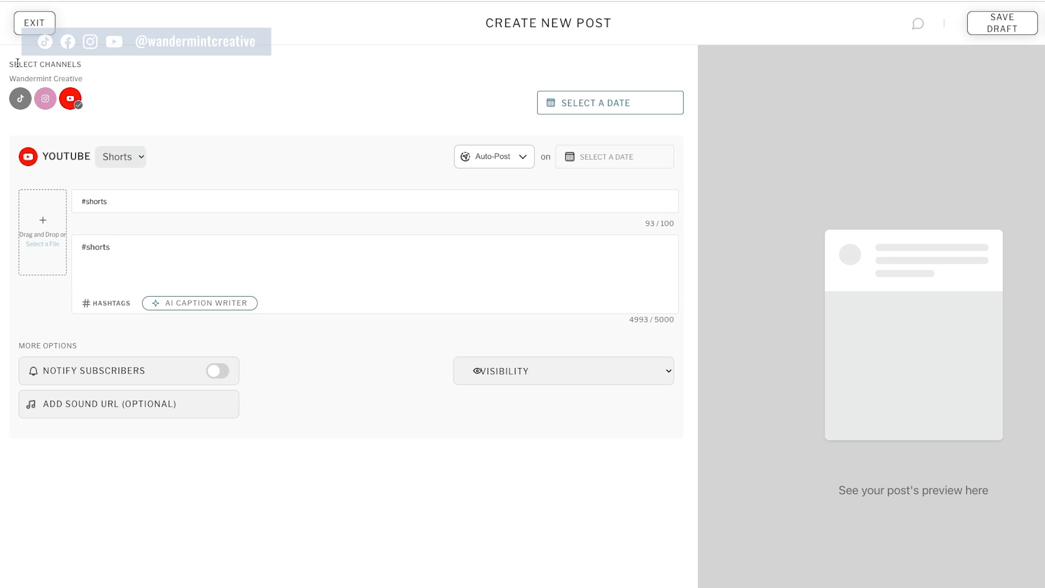
{"action": "left_click_drag", "start_coordinate": [9, 65], "coordinate": [81, 65]}
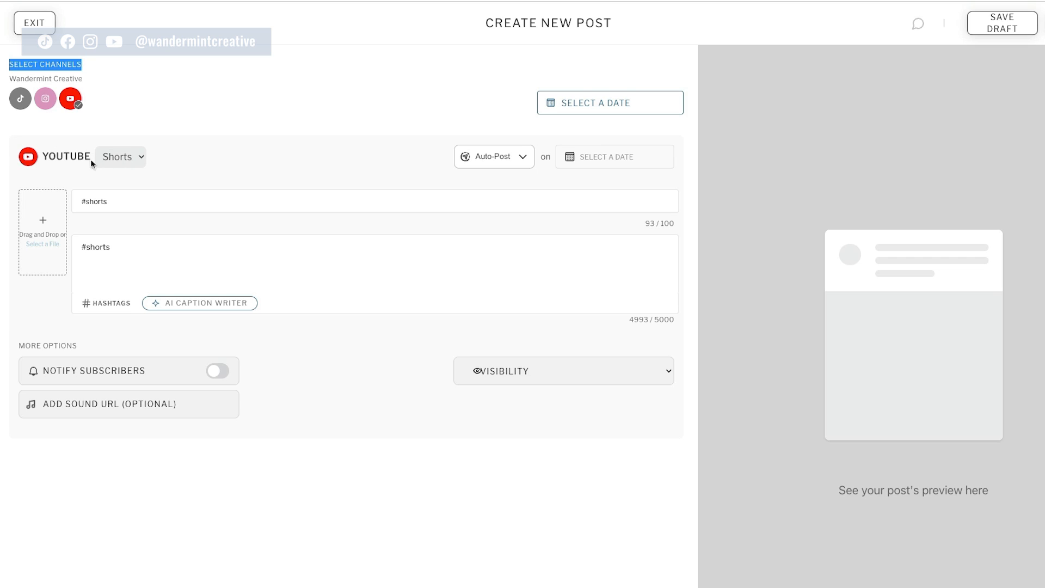
- Switch the YouTube post type to Video and back to Shorts
{"action": "left_click", "coordinate": [116, 158]}
{"action": "left_click", "coordinate": [112, 173]}
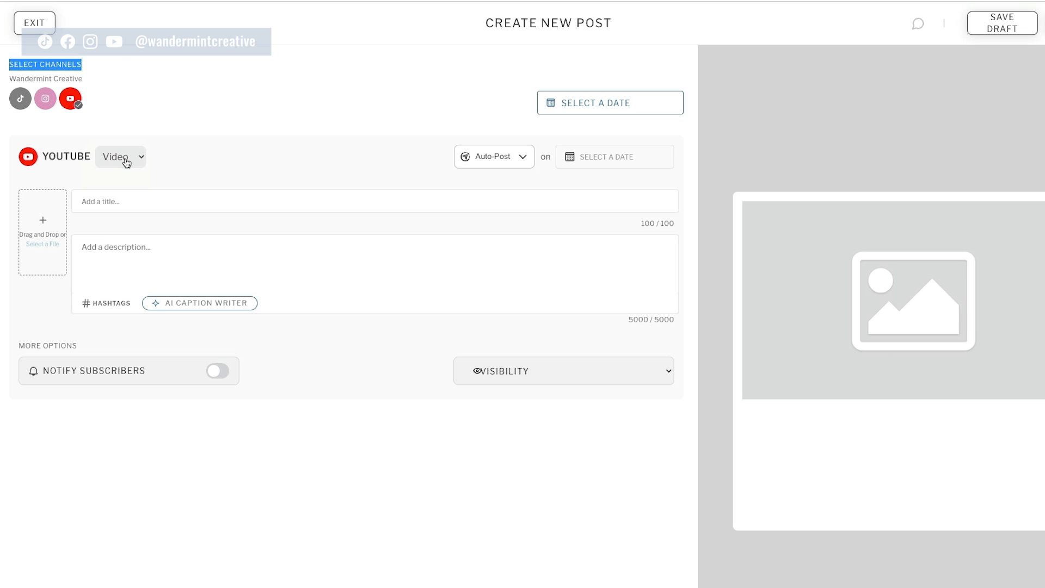
{"action": "left_click", "coordinate": [126, 162]}
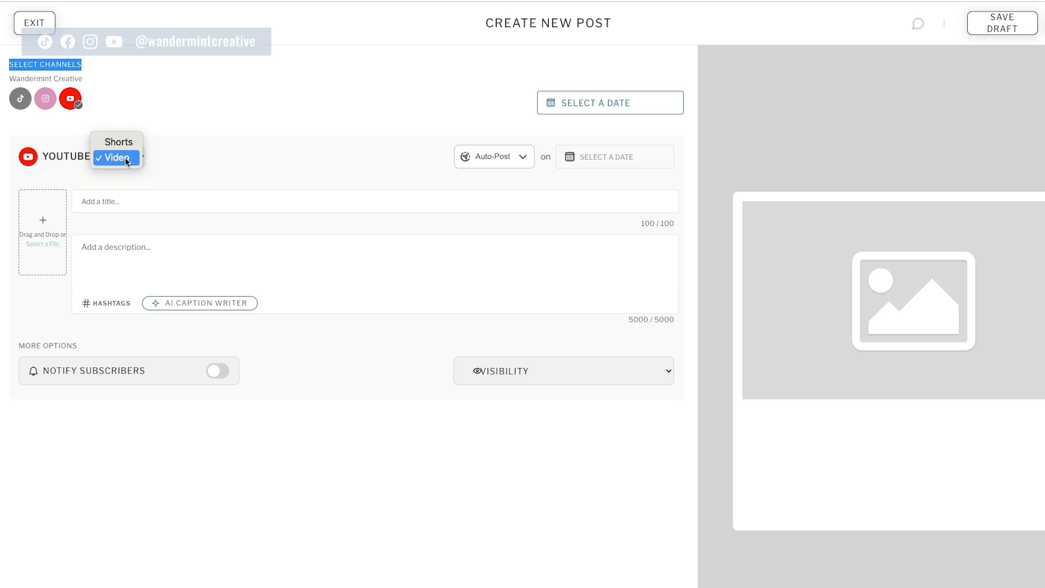
{"action": "left_click", "coordinate": [120, 144]}
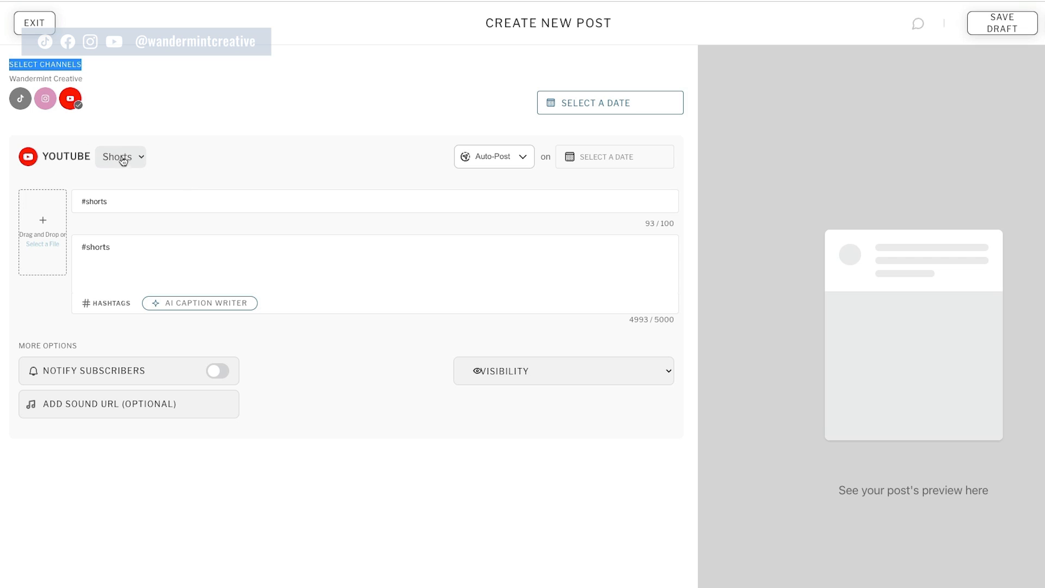
- Upload the vertical video from the computer and title the post "If you think it's too late to start on YouTube WATCH THIS..."
{"action": "left_click", "coordinate": [38, 250]}
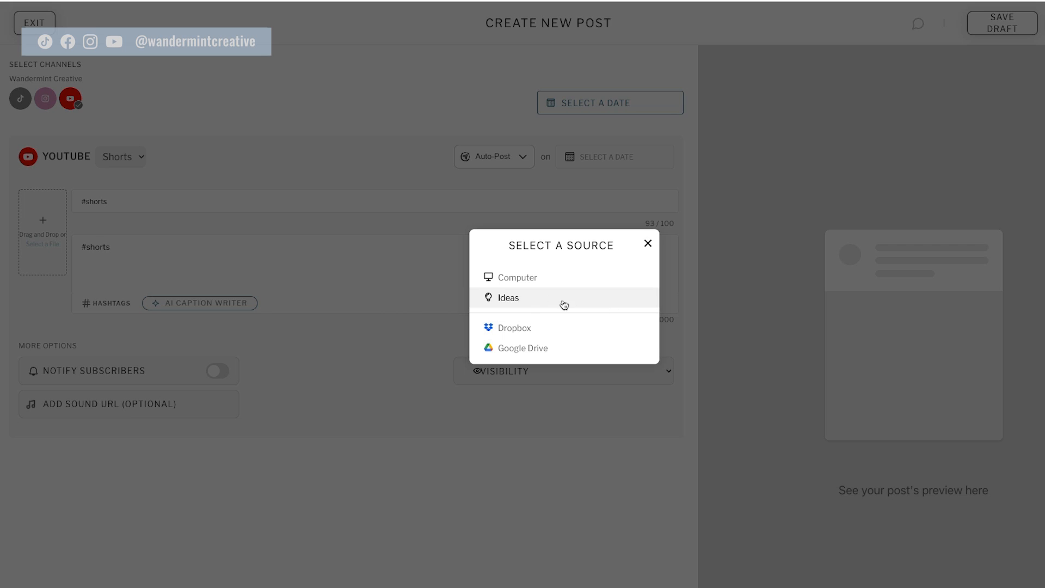
{"action": "left_click", "coordinate": [517, 278]}
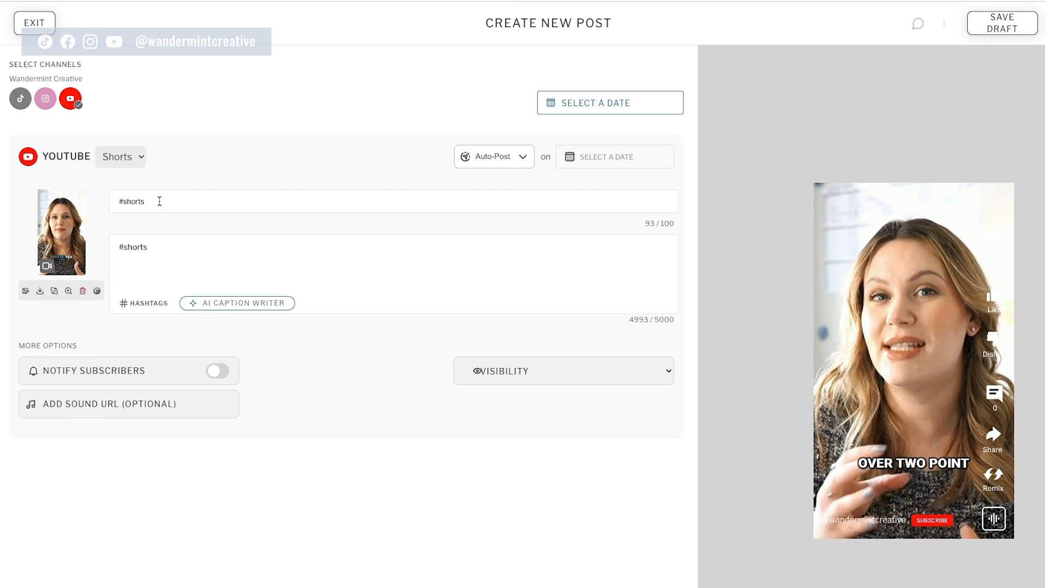
{"action": "key", "text": "ctrl+a"}
{"action": "type", "text": "If you think it's too late to start on YouTube WATCH THIS..."}
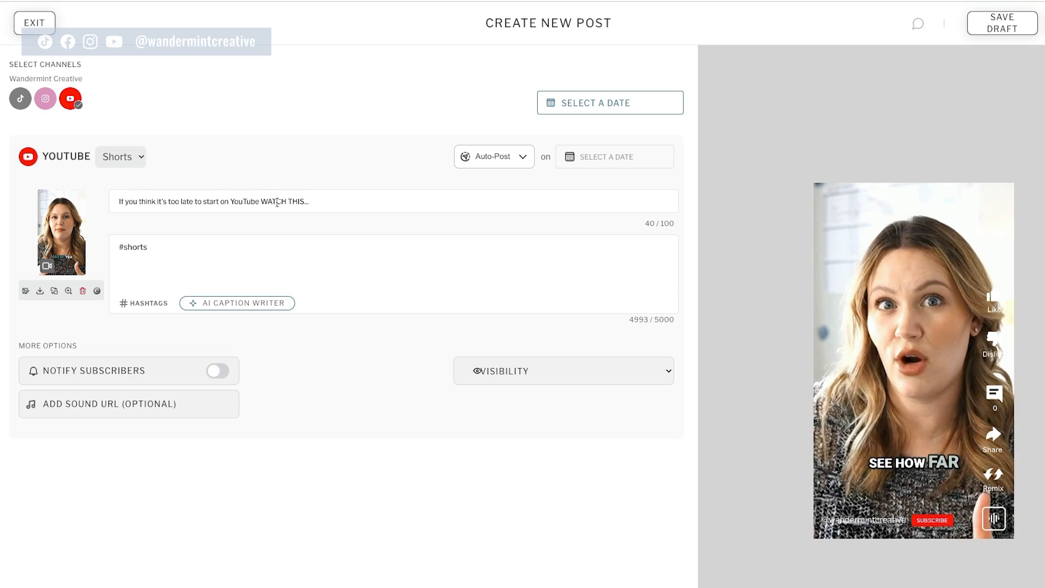
- Replace the default description with the caption beginning "Do you think it's too late for you to start on YouTube?" and ending with #youtubestrategy #youtubesuccess #wandermintcreative
{"action": "double_click", "coordinate": [177, 248]}
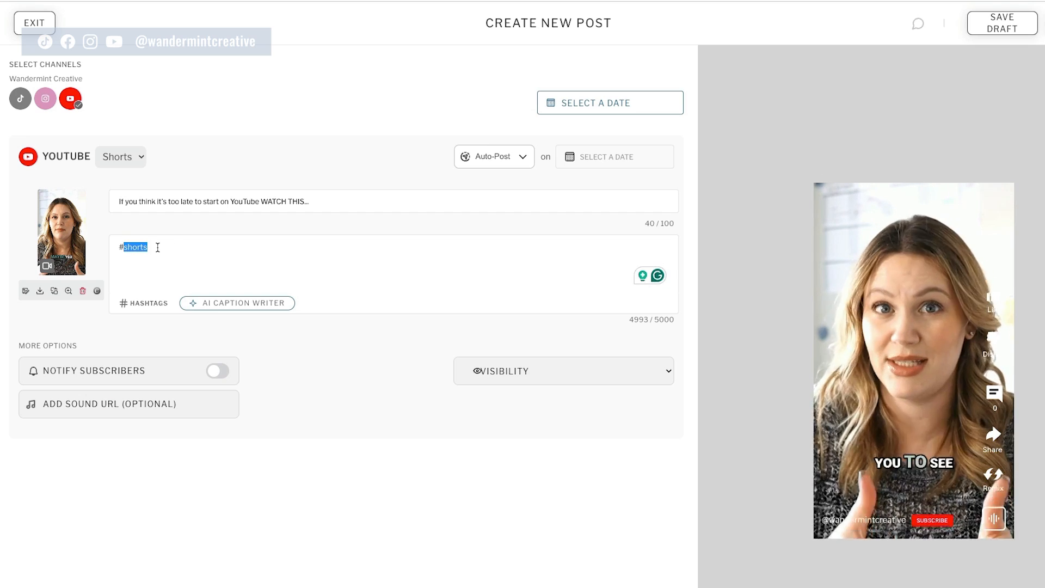
{"action": "triple_click", "coordinate": [155, 248]}
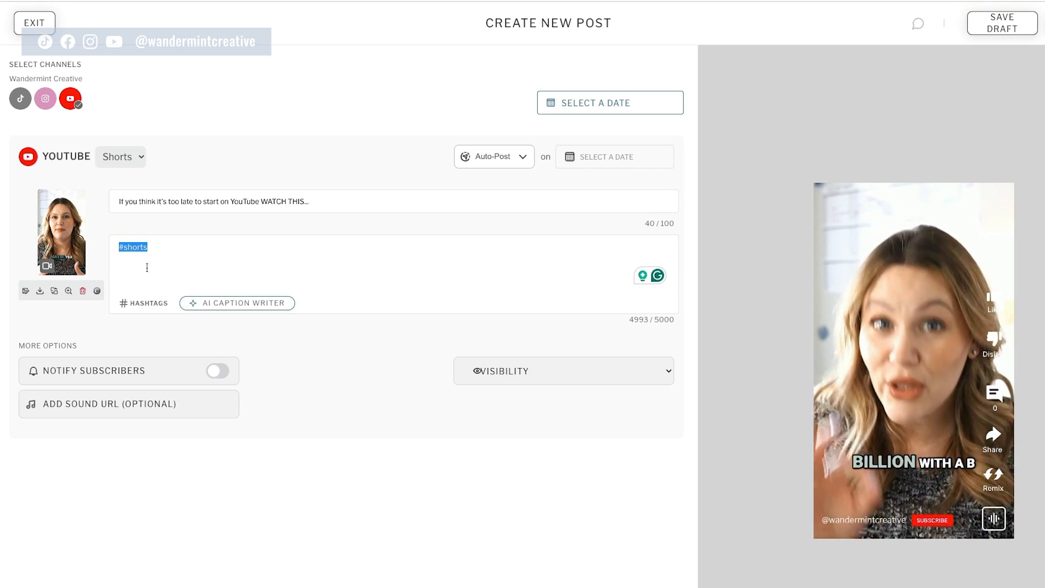
{"action": "key", "text": "BackSpace"}
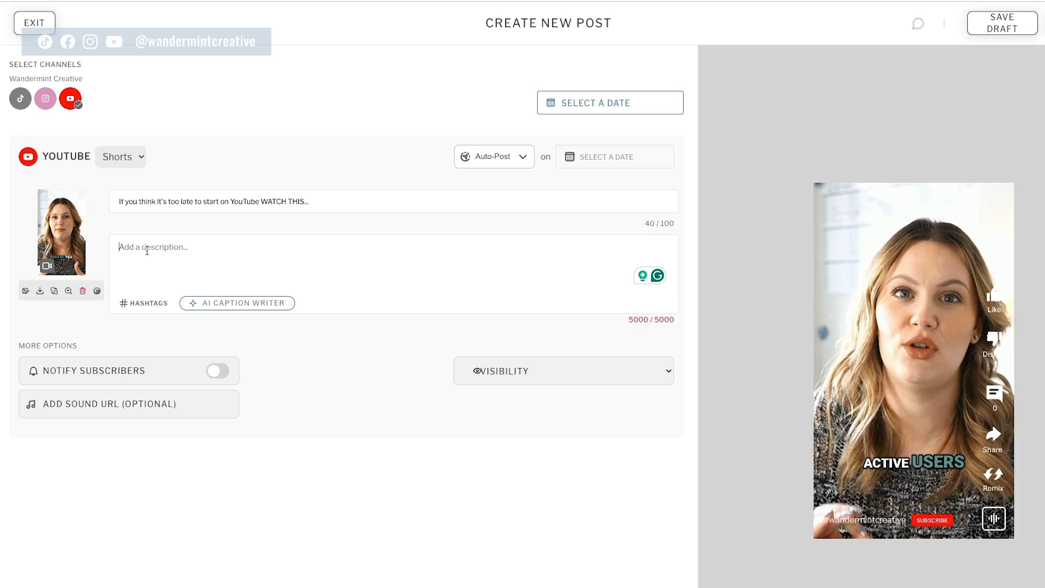
{"action": "type", "text": "Do you think it’s too late for you to start on YouTube? Thinking like this is keeping you stuck, you have something amazing to share with the world and it is NOT too late to see success on YouTube. The key to success on YouTube is just getting started. #youtubestrategy #youtubesuccess #wandermintcreative"}
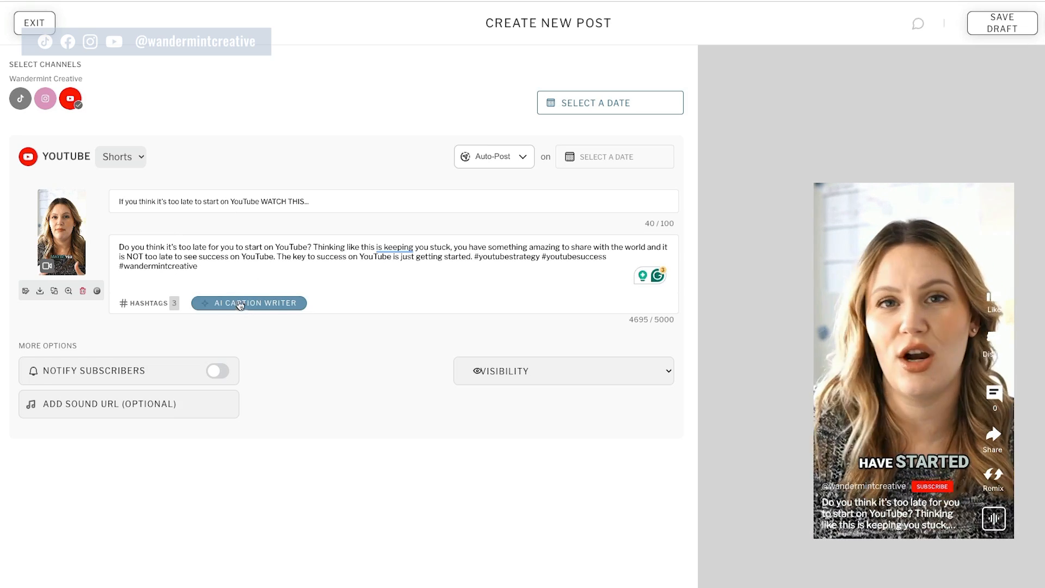
{"action": "triple_click", "coordinate": [262, 262]}
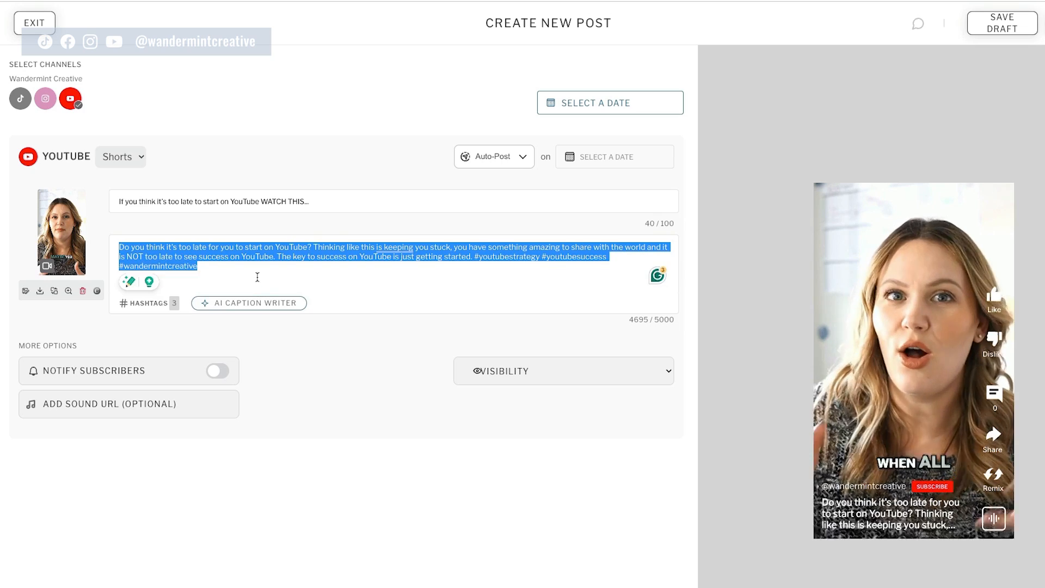
{"action": "left_click", "coordinate": [258, 277]}
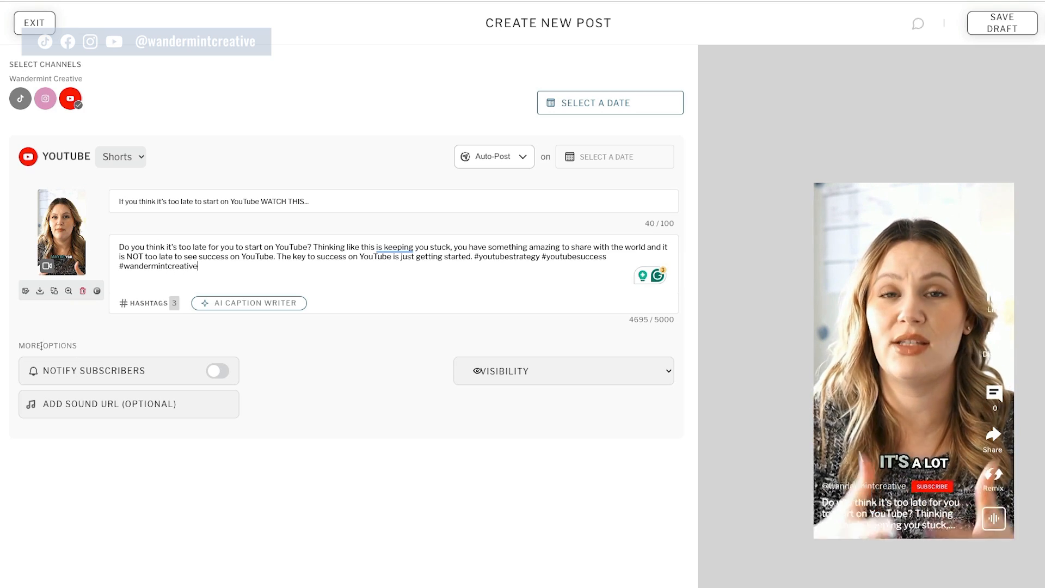
- Turn subscriber notifications on and back off for the Short
{"action": "left_click", "coordinate": [217, 372]}
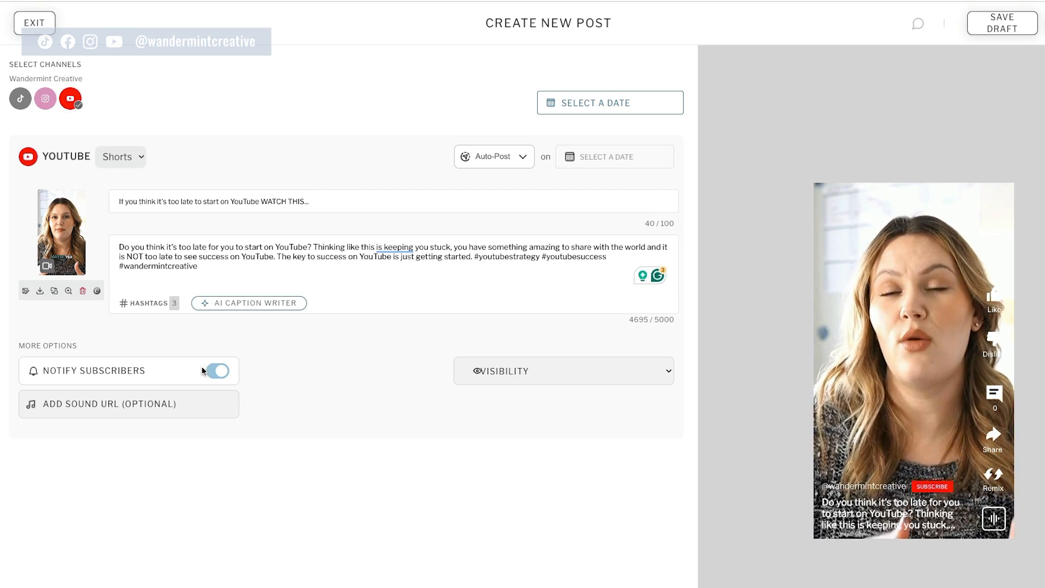
{"action": "left_click", "coordinate": [215, 370]}
{"action": "left_click", "coordinate": [85, 412]}
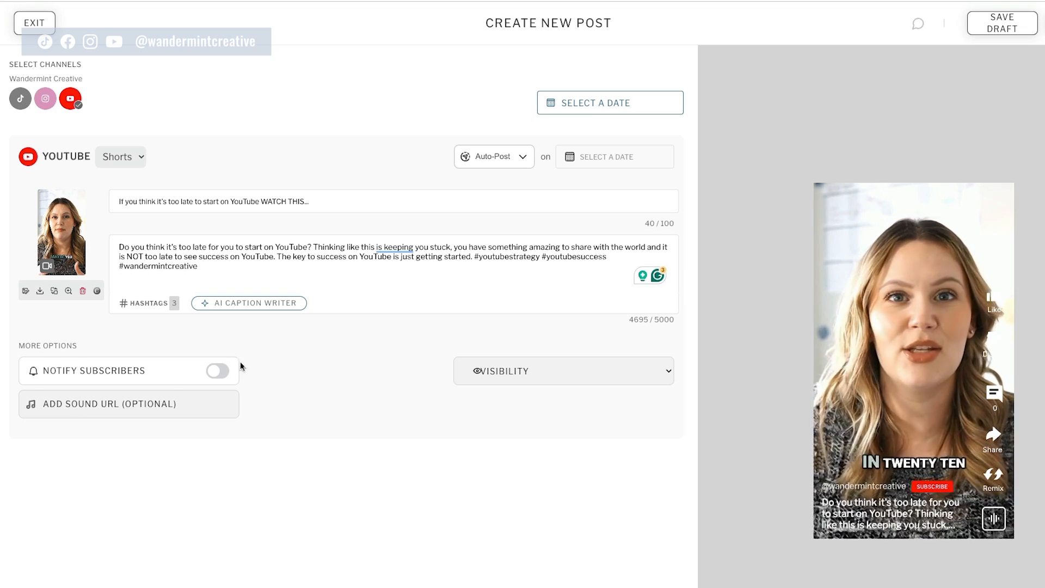
- Set the YouTube Short's visibility to Public
{"action": "left_click", "coordinate": [547, 379]}
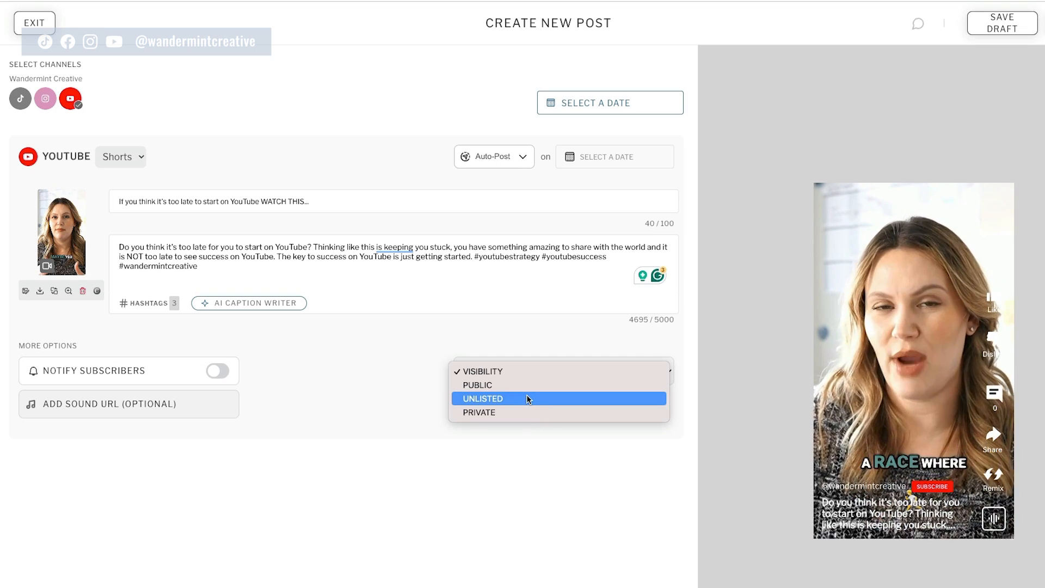
{"action": "left_click", "coordinate": [525, 385]}
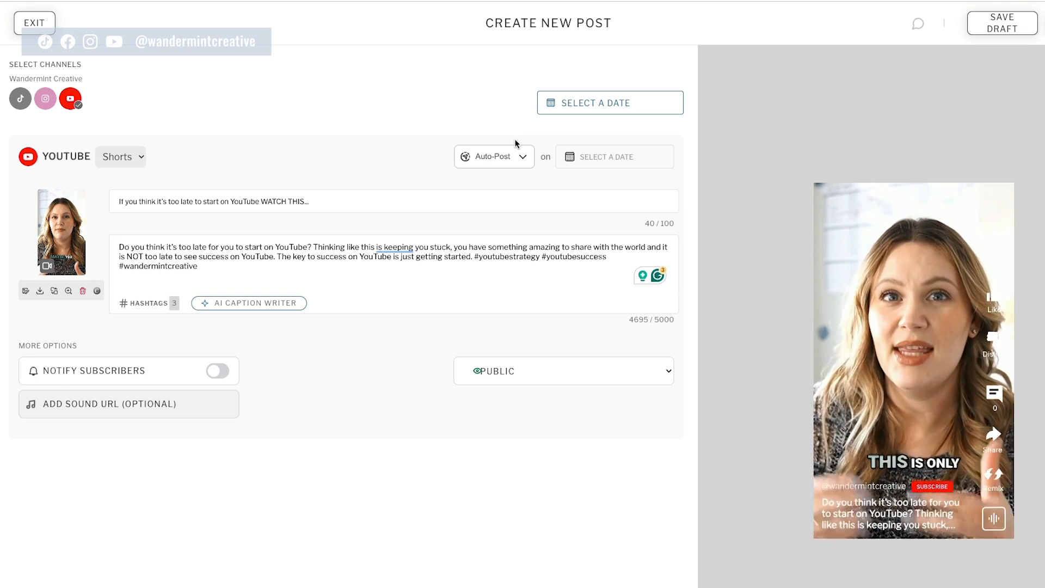
- Change the publishing method to Reminder Notification and back to Auto-Post
{"action": "left_click", "coordinate": [508, 160]}
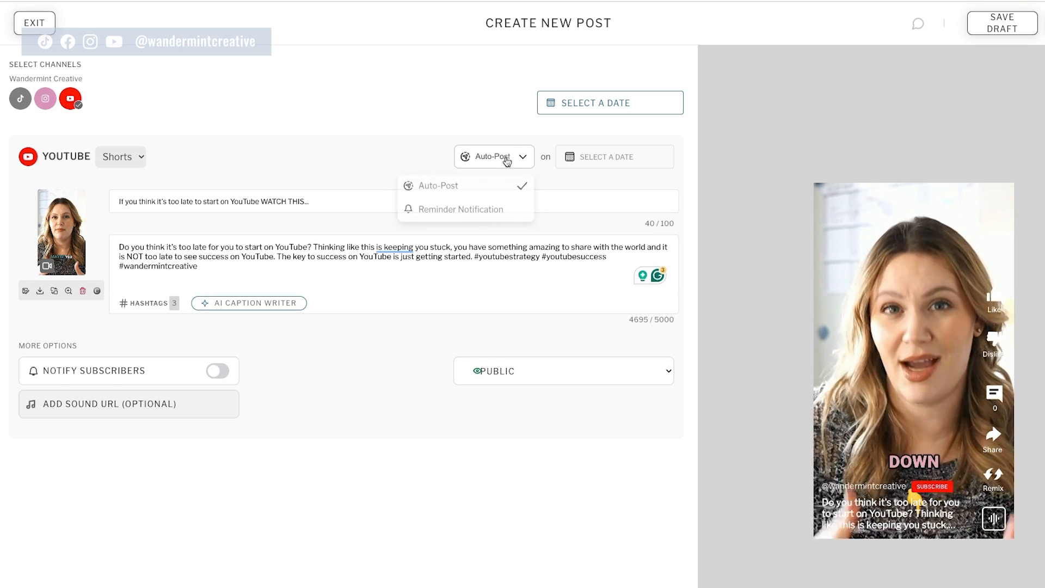
{"action": "left_click", "coordinate": [487, 211]}
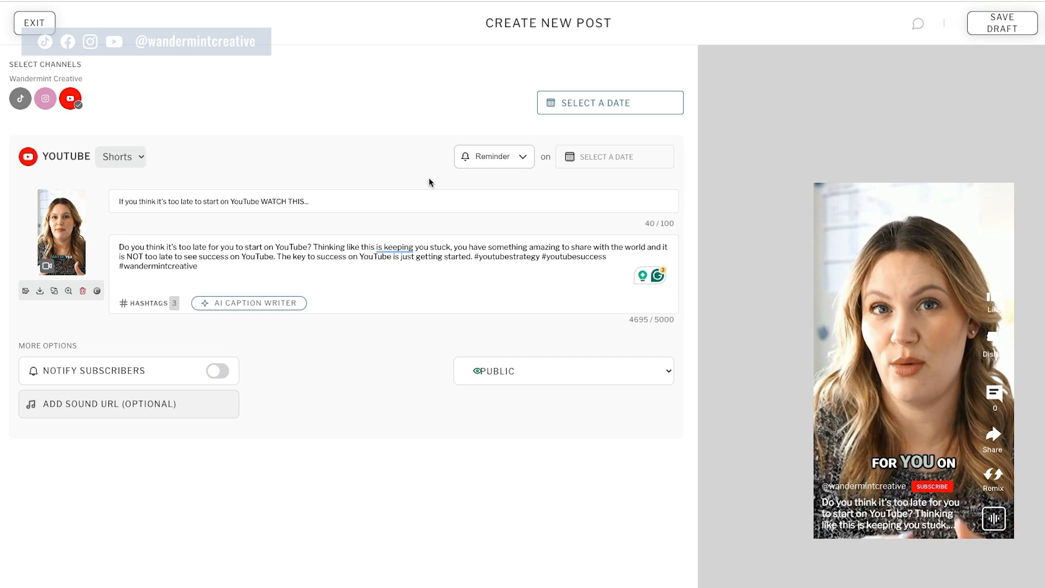
{"action": "left_click", "coordinate": [493, 160]}
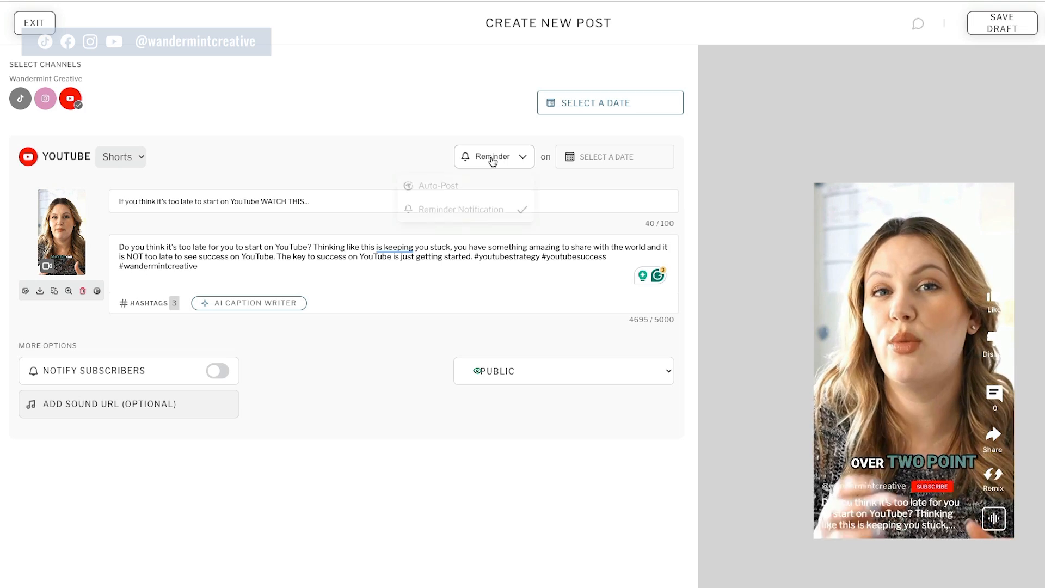
{"action": "left_click", "coordinate": [474, 185]}
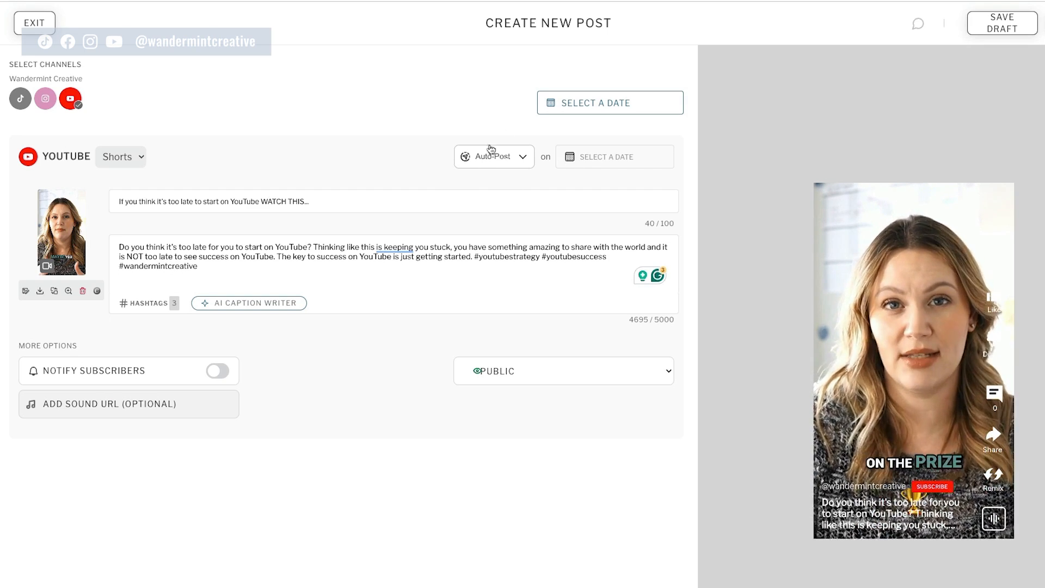
- Set the Short's auto-post date to Apr 30, 2024 at 02:45 pm and schedule the post
{"action": "left_click", "coordinate": [590, 157]}
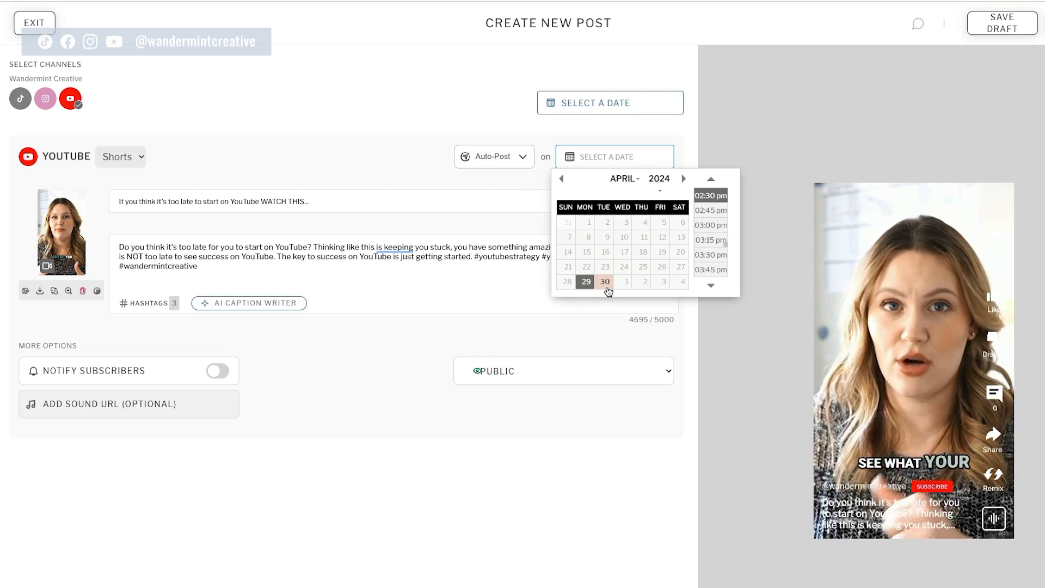
{"action": "left_click", "coordinate": [604, 282]}
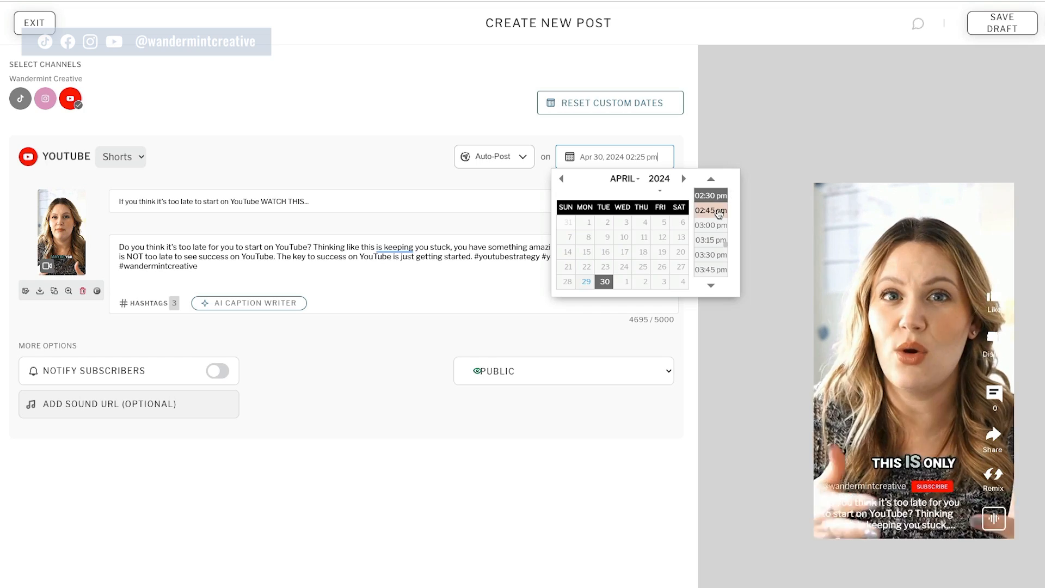
{"action": "left_click", "coordinate": [711, 211]}
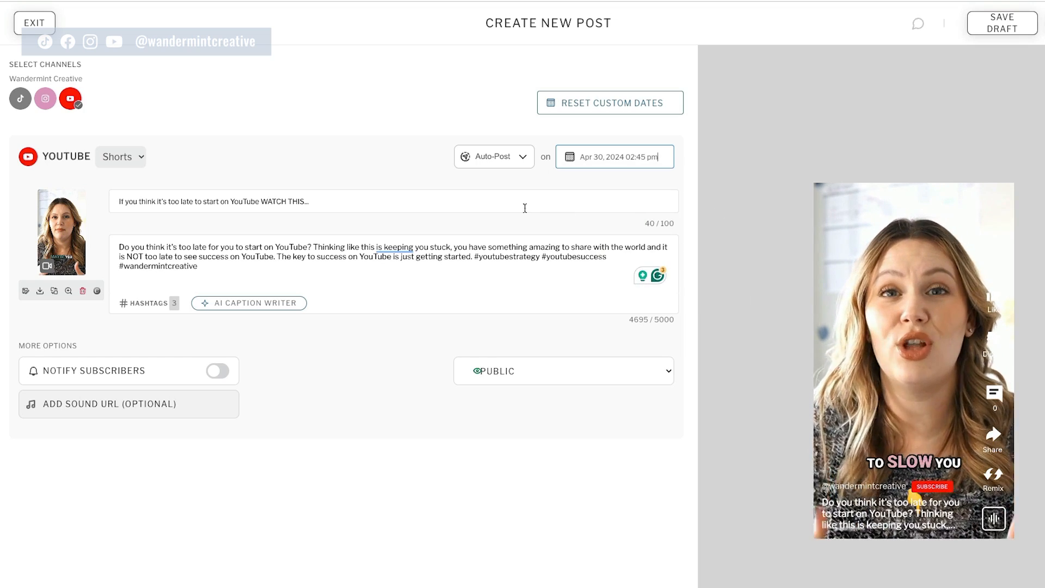
{"action": "left_click", "coordinate": [568, 183]}
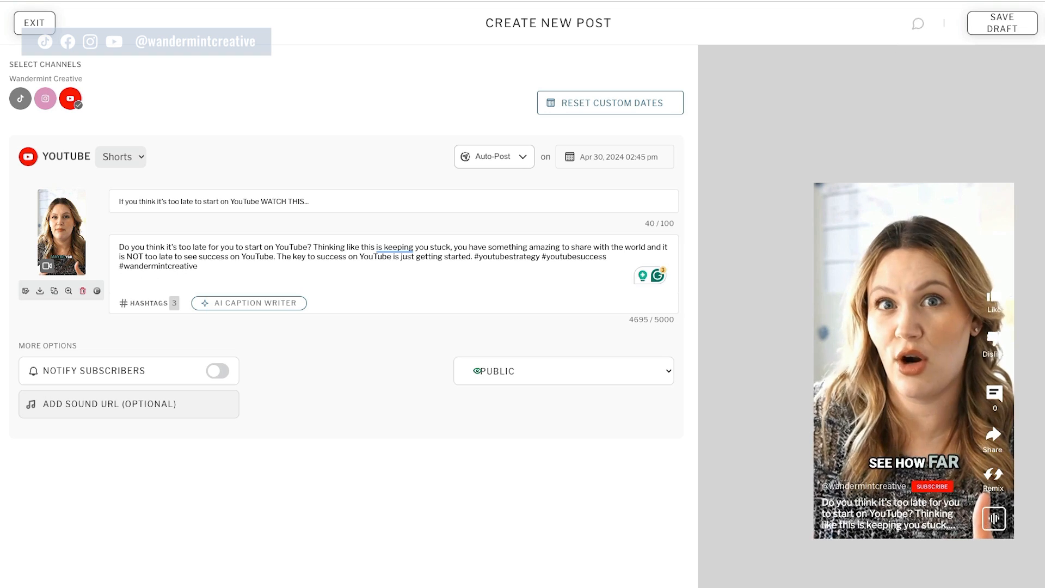
{"action": "left_click", "coordinate": [1018, 24]}
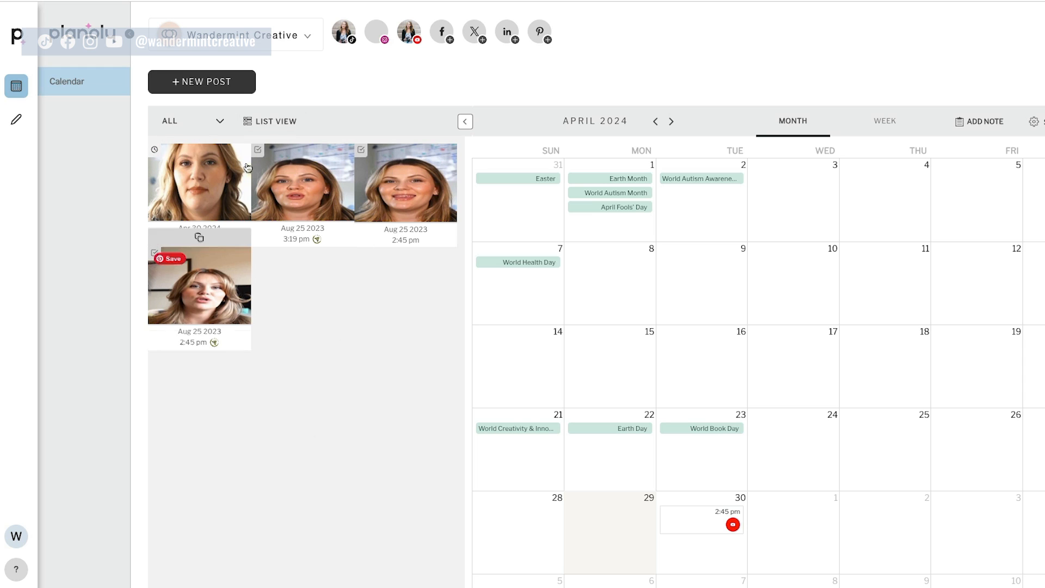
- Filter the post list to Scheduled and open the Apr 30 post for editing
{"action": "left_click", "coordinate": [206, 121]}
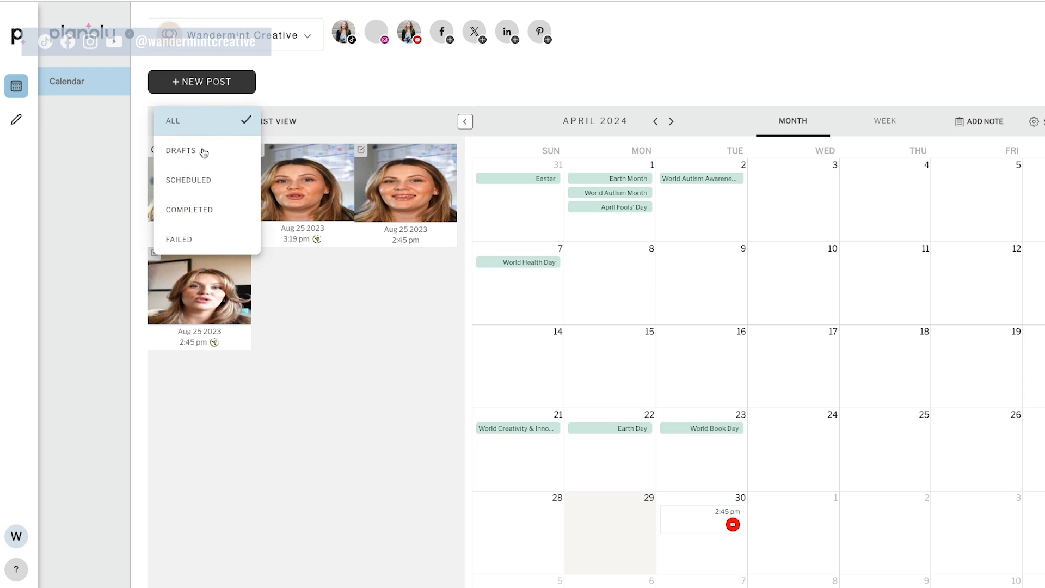
{"action": "left_click", "coordinate": [202, 179]}
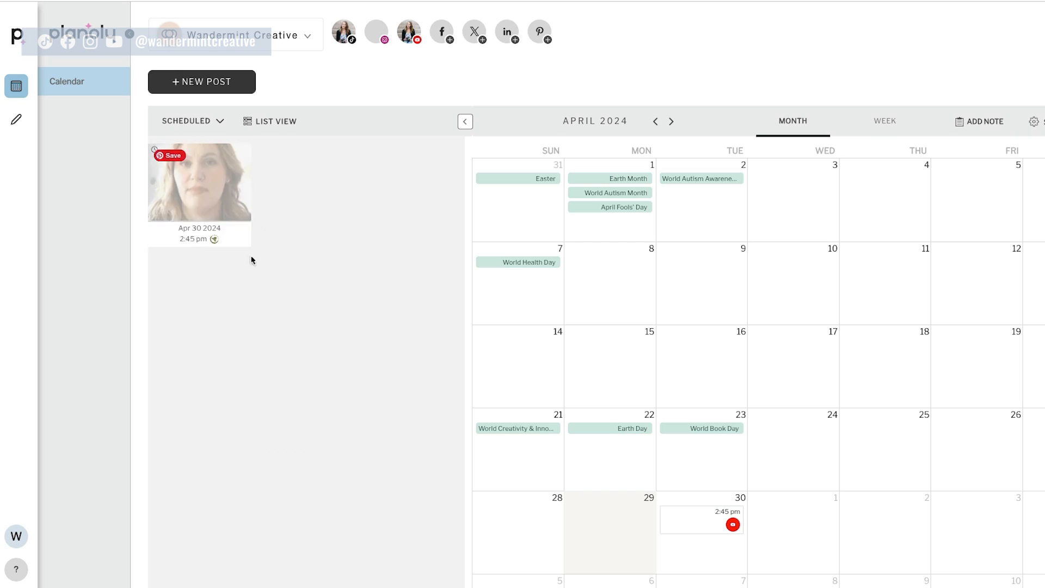
{"action": "left_click", "coordinate": [216, 193]}
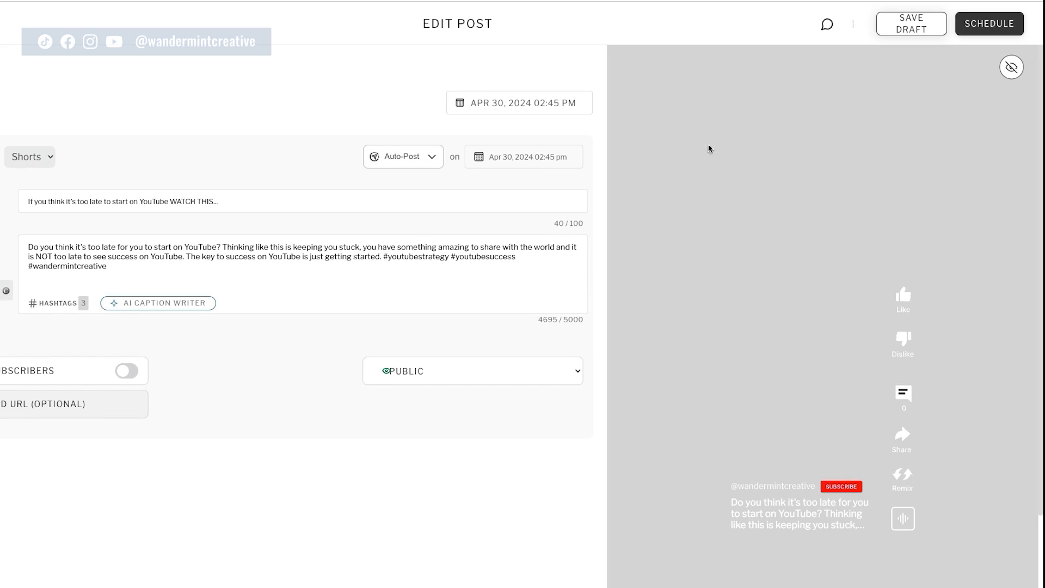
- Add the team comment "Can we schedule this for Monday instead" to the post and close the comments
{"action": "left_click", "coordinate": [828, 26]}
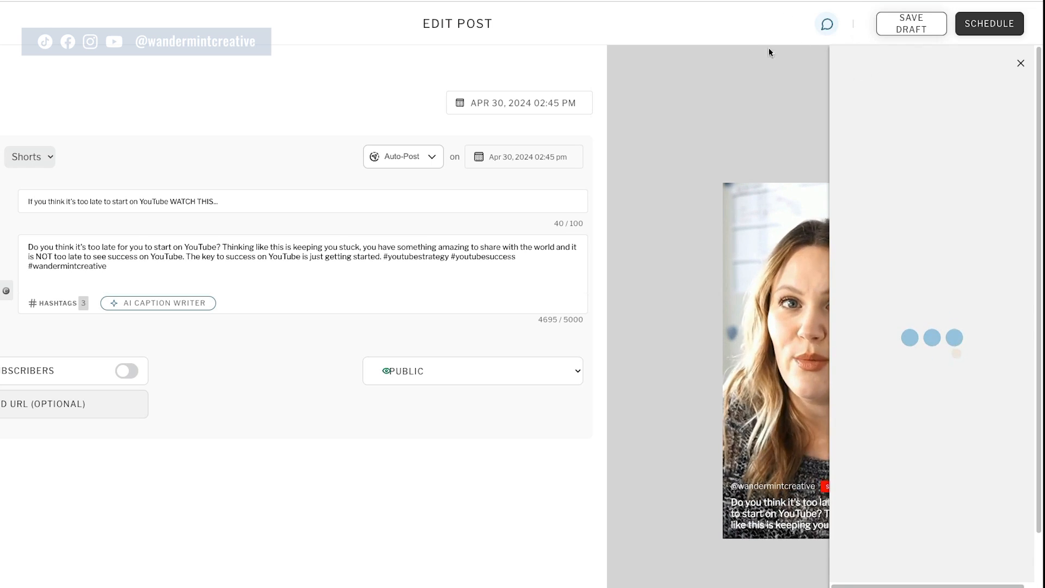
{"action": "left_click", "coordinate": [881, 572]}
{"action": "type", "text": "Can we"}
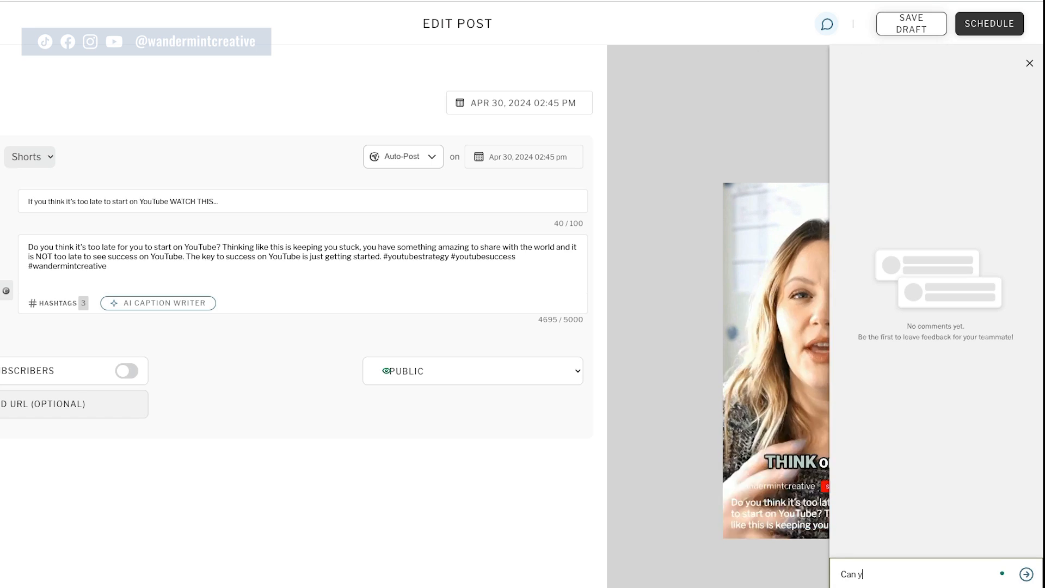
{"action": "type", "text": " schedu"}
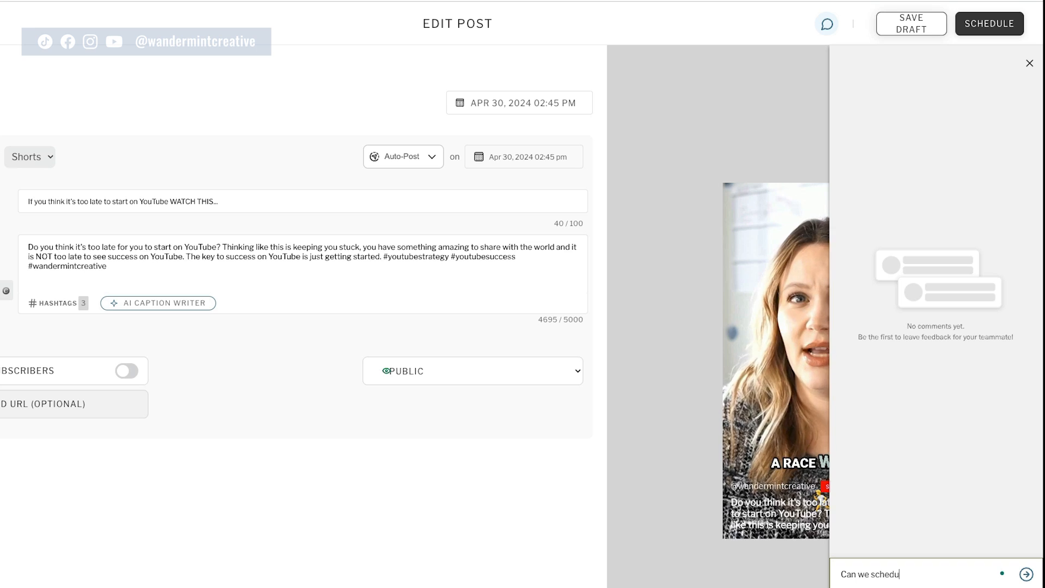
{"action": "type", "text": "le this for Monda"}
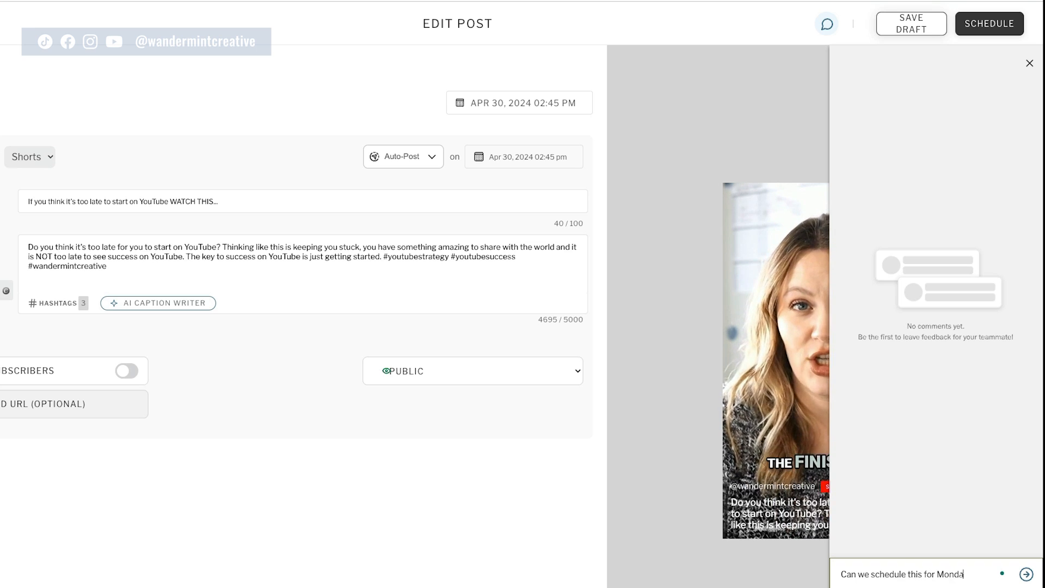
{"action": "type", "text": "y instead"}
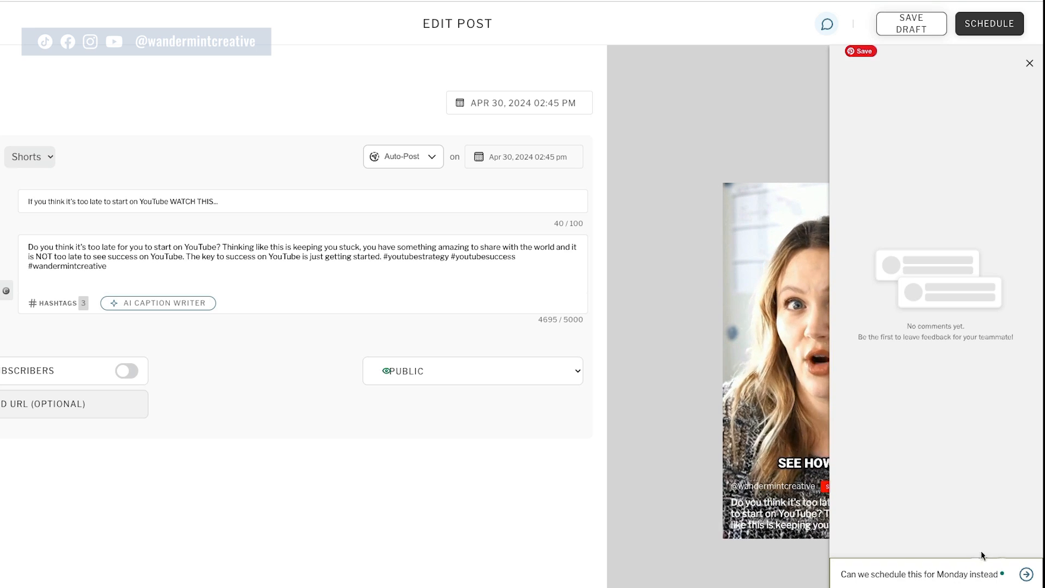
{"action": "left_click", "coordinate": [1026, 575]}
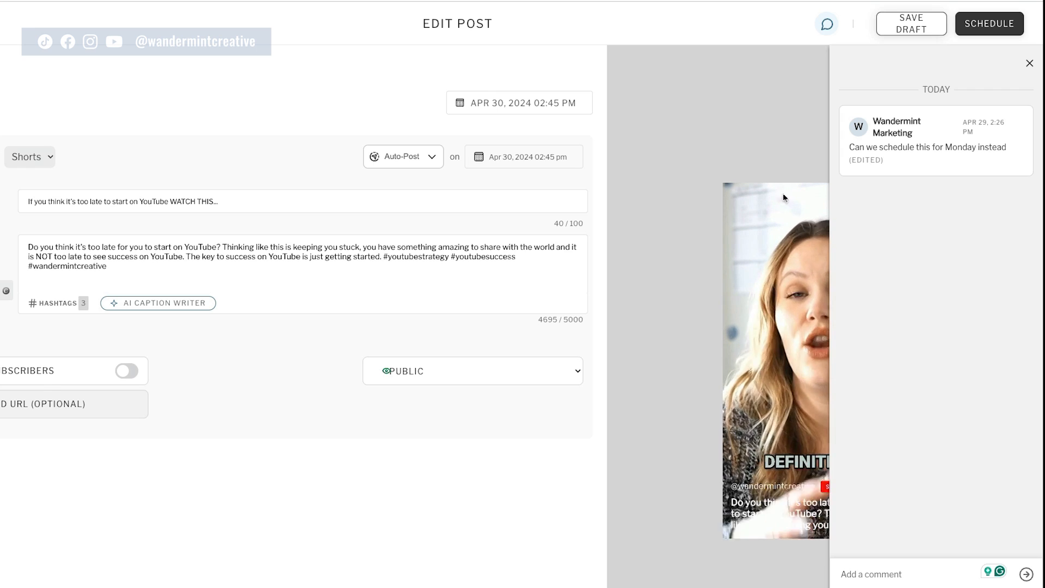
{"action": "left_click", "coordinate": [1029, 63]}
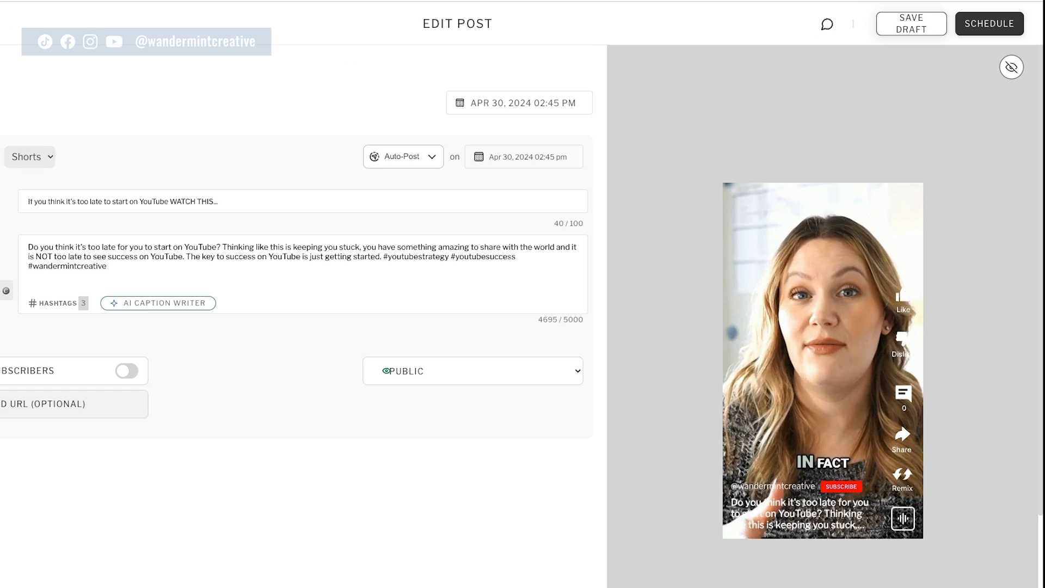
- Schedule the edited post again and preview its April 30 calendar entry
{"action": "left_click", "coordinate": [989, 24]}
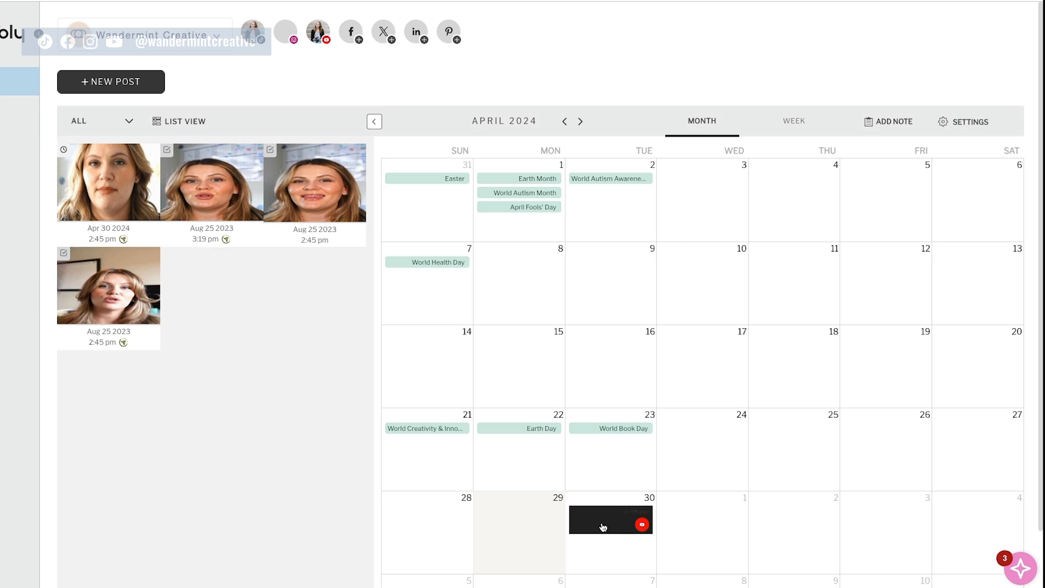
{"action": "mouse_move", "coordinate": [619, 525]}
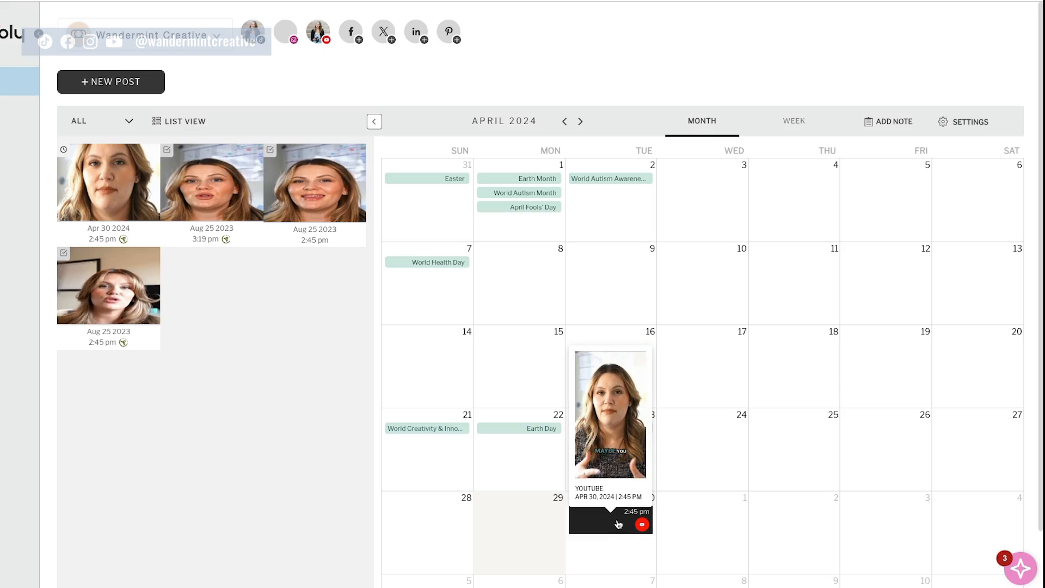